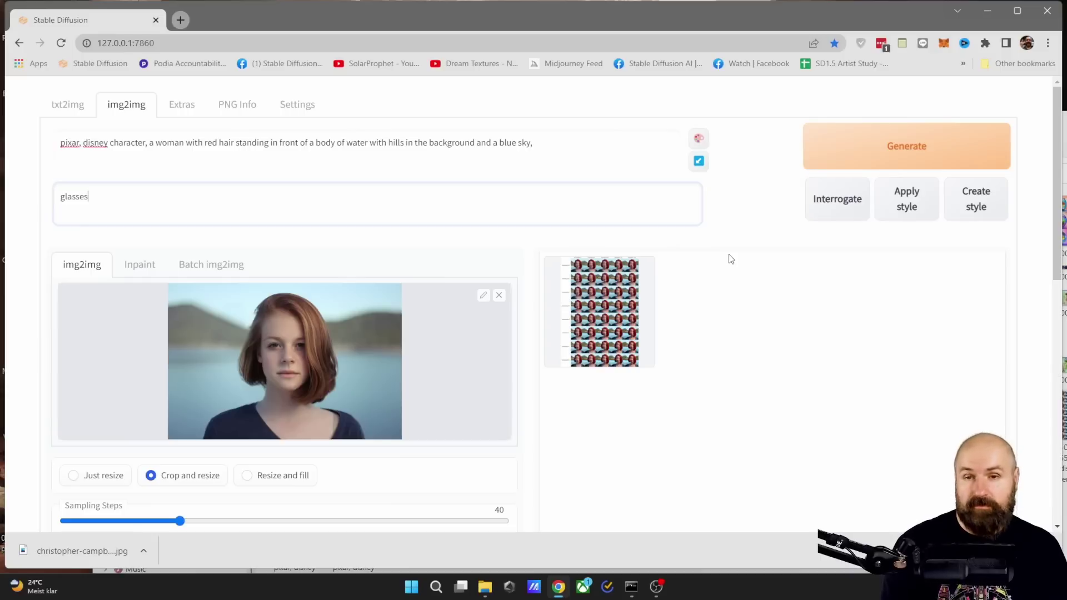
Insert a comma after 'character' in the Pixar/Disney red-haired woman prompt
click(553, 146)
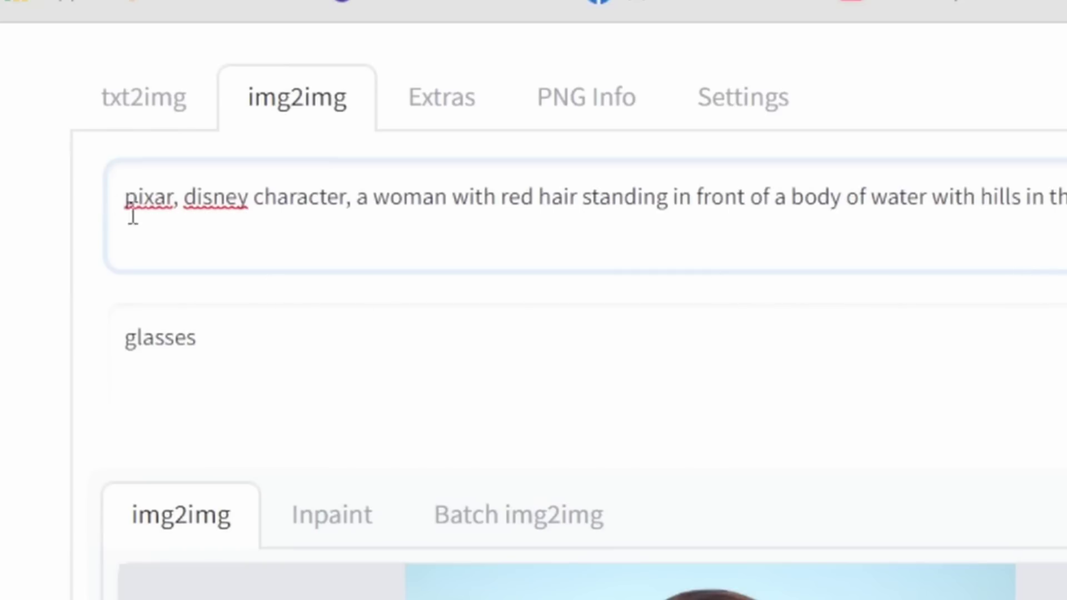
click(349, 197)
text(,)
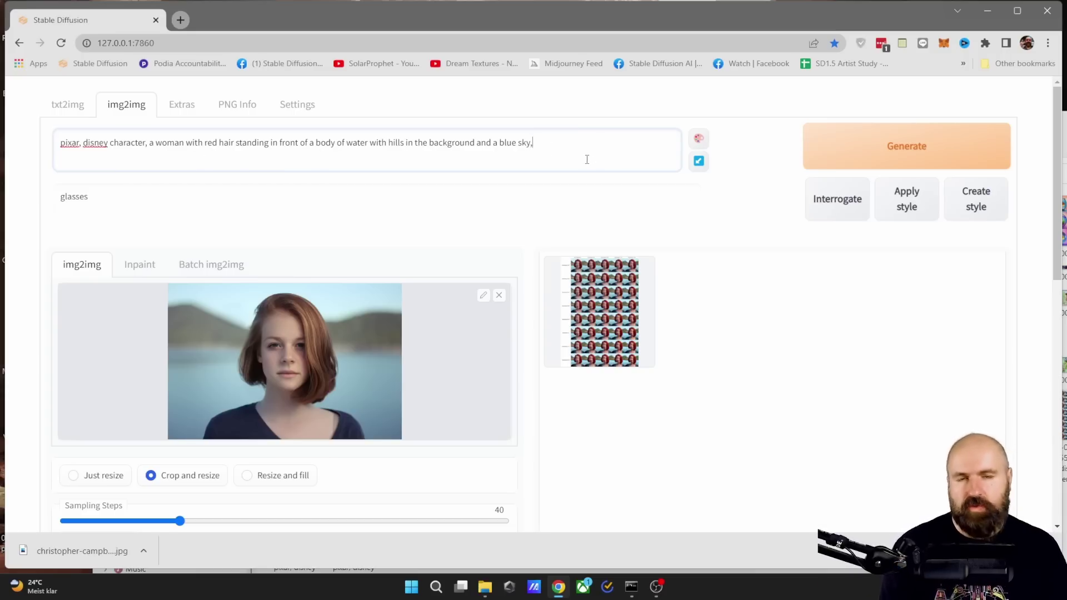
scroll(579, 161, down, 5)
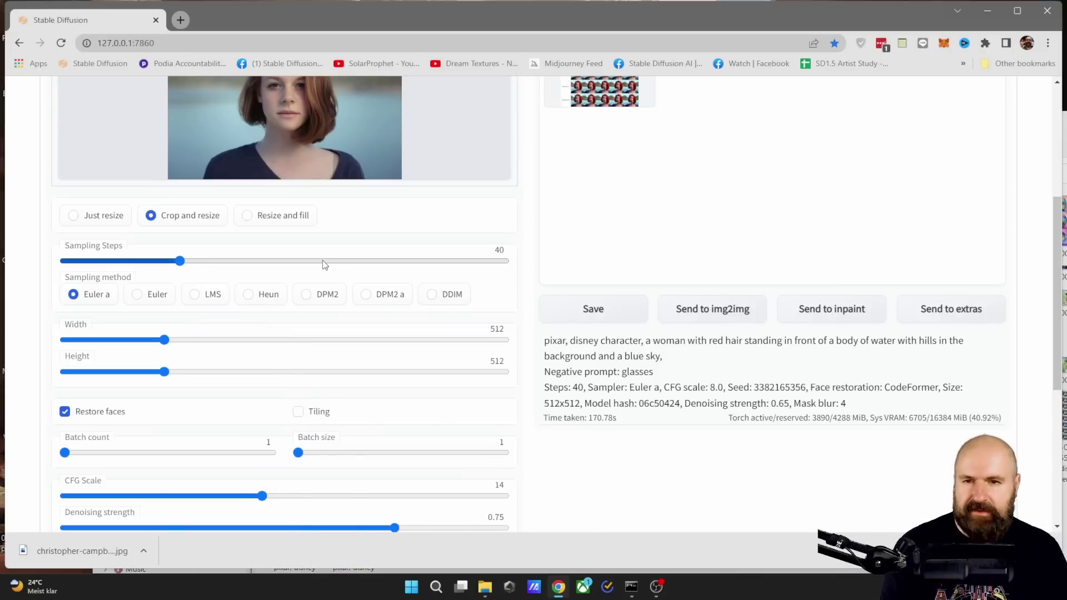
scroll(367, 264, up, 4)
scroll(425, 307, down, 3)
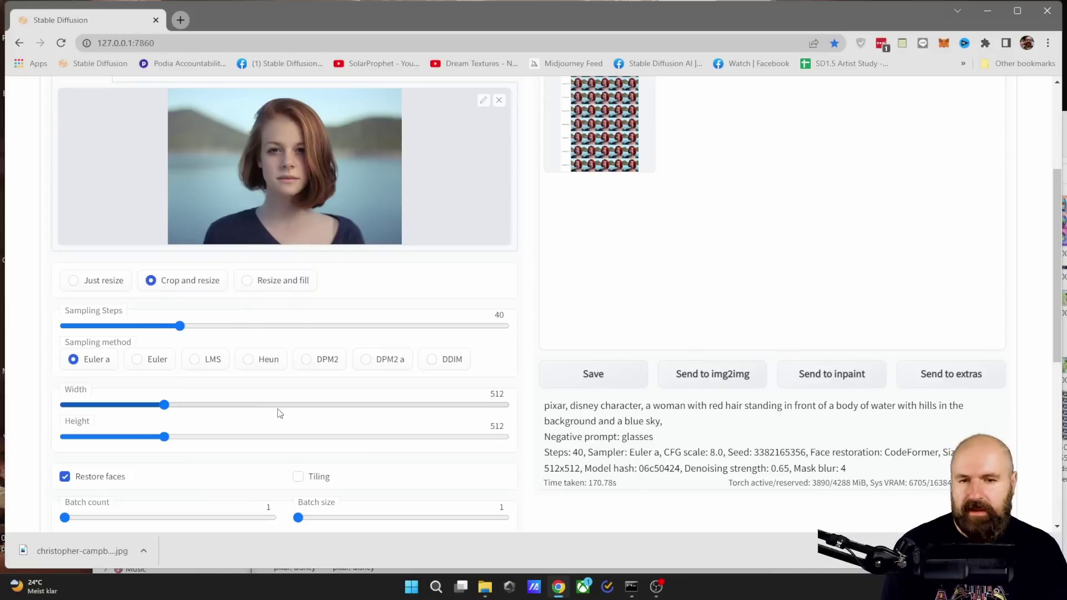
scroll(262, 414, up, 1)
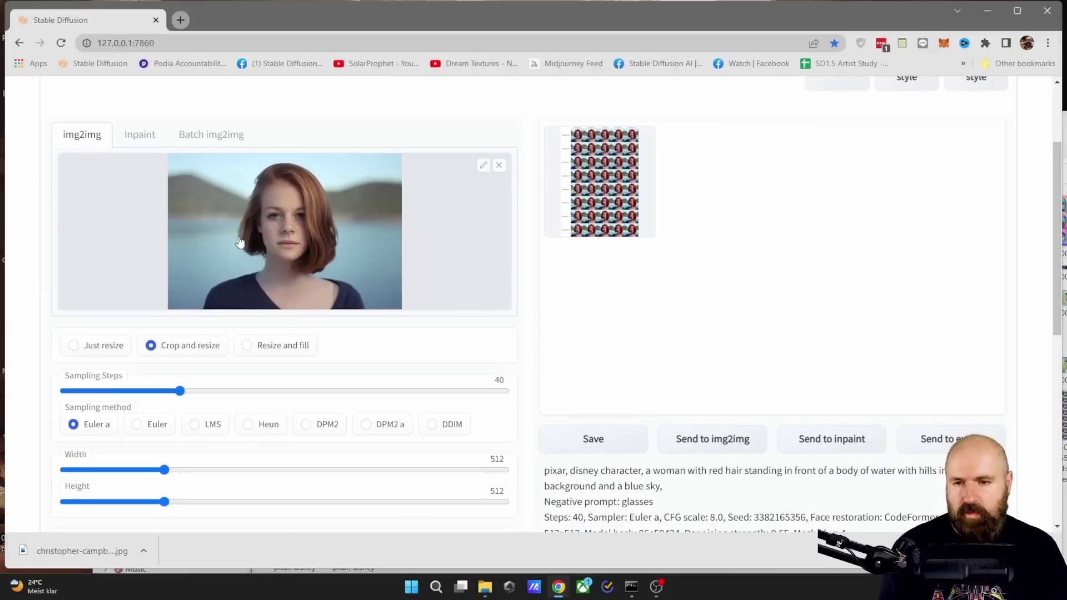
mouse_move(164, 502)
mouse_down()
mouse_move(178, 503)
mouse_move(144, 492)
mouse_move(163, 493)
mouse_up()
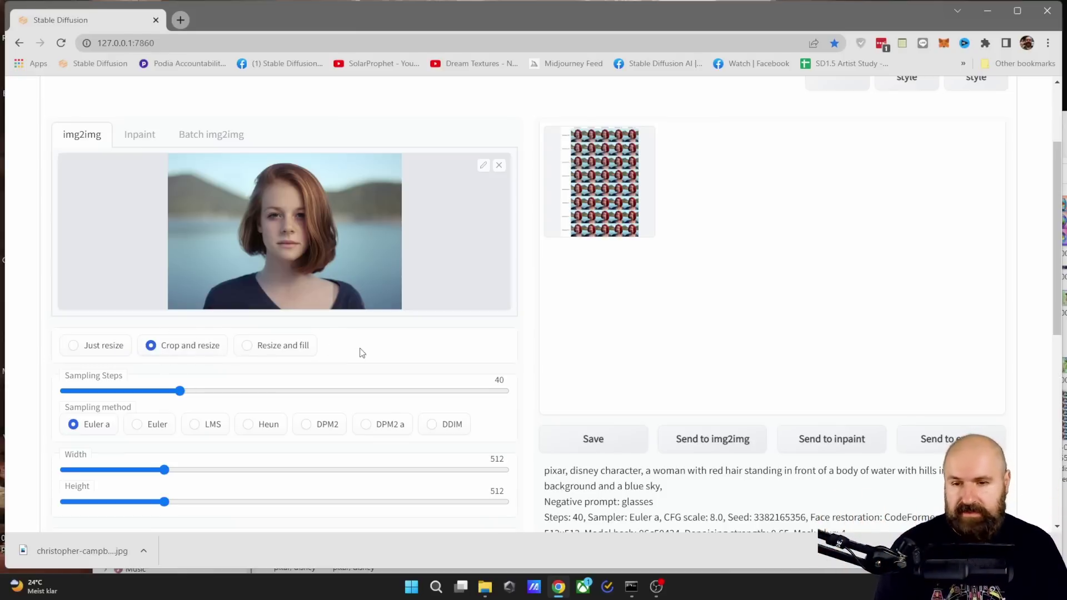
scroll(375, 363, down, 5)
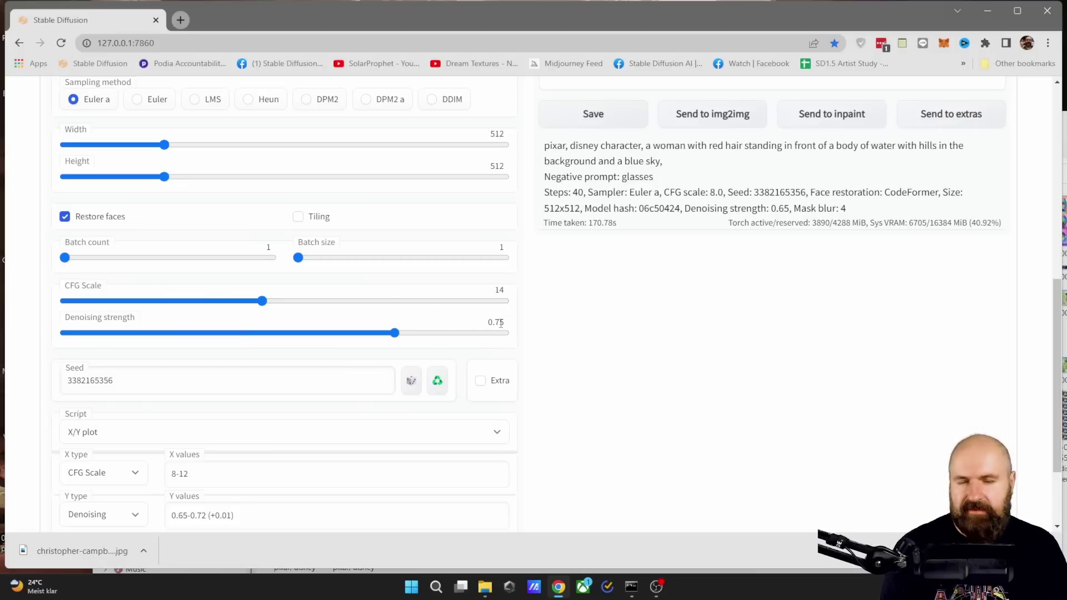
scroll(103, 309, down, 1)
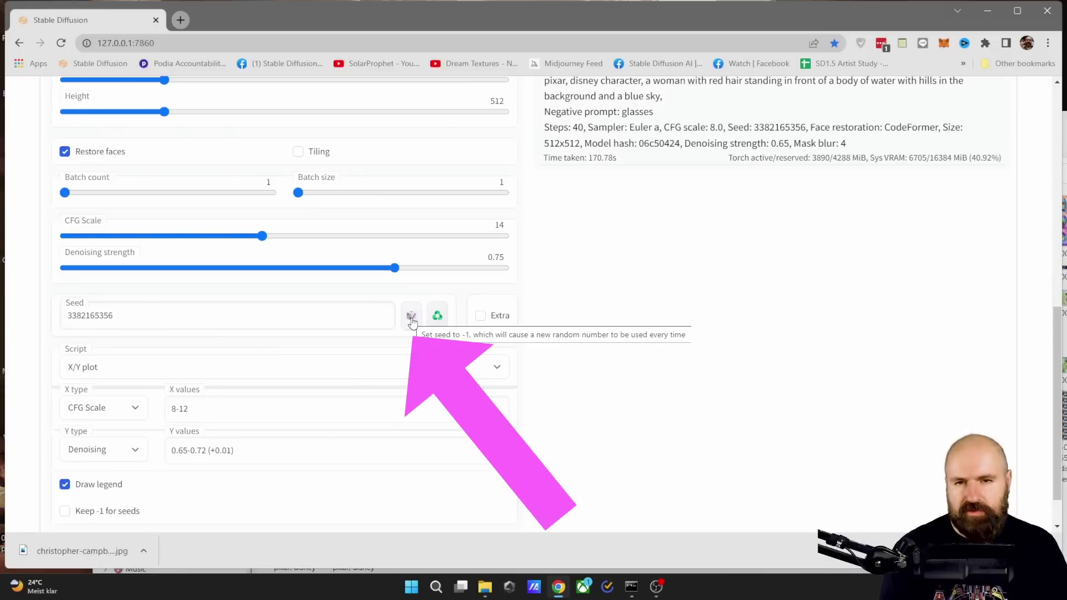
scroll(503, 428, up, 10)
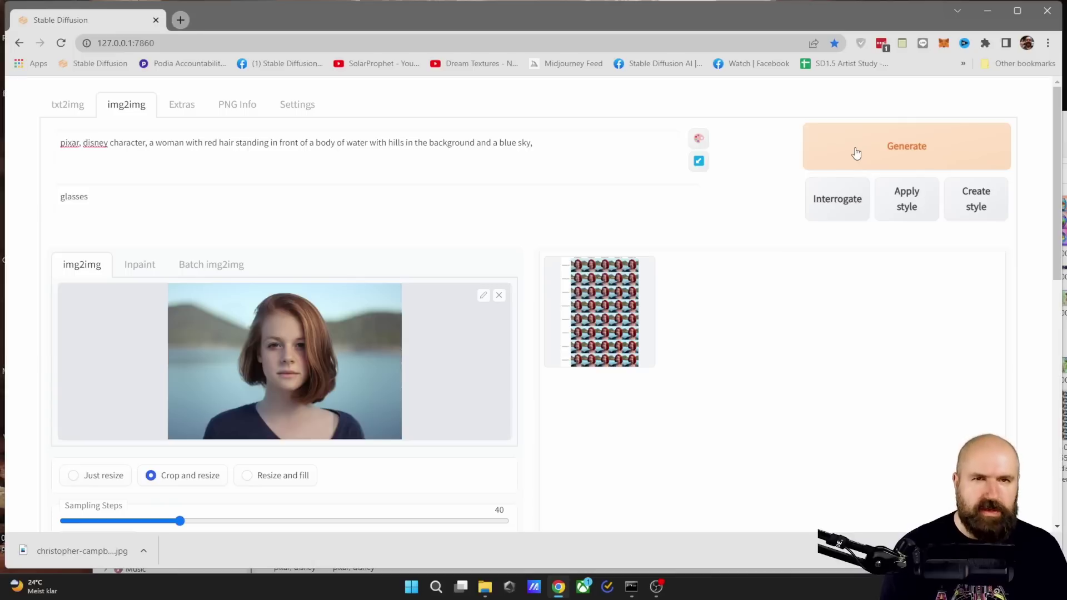
scroll(503, 353, down, 2)
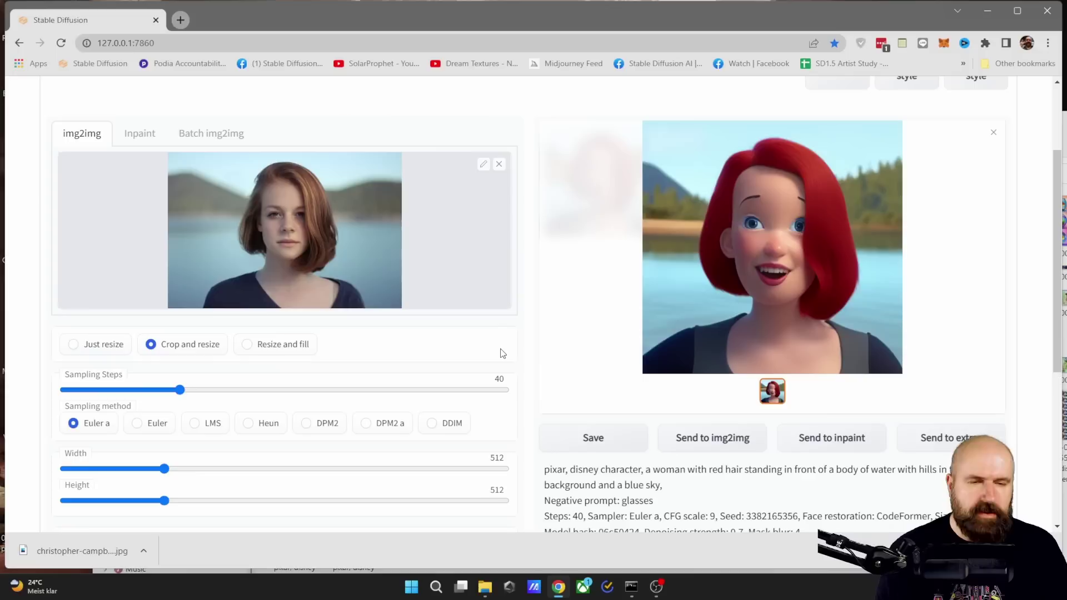
scroll(506, 352, up, 2)
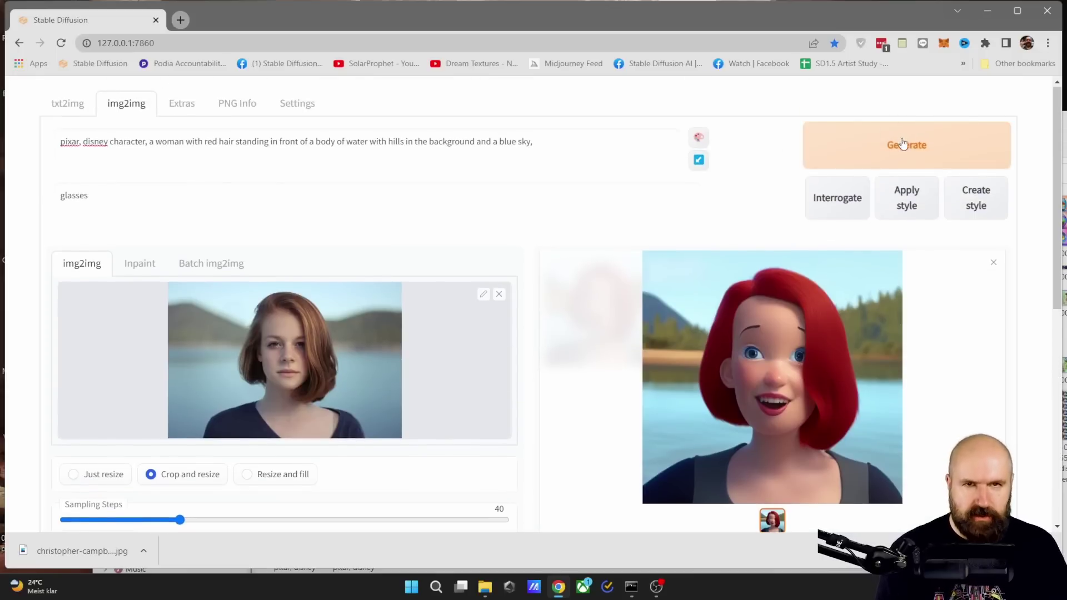
click(883, 143)
scroll(765, 166, down, 5)
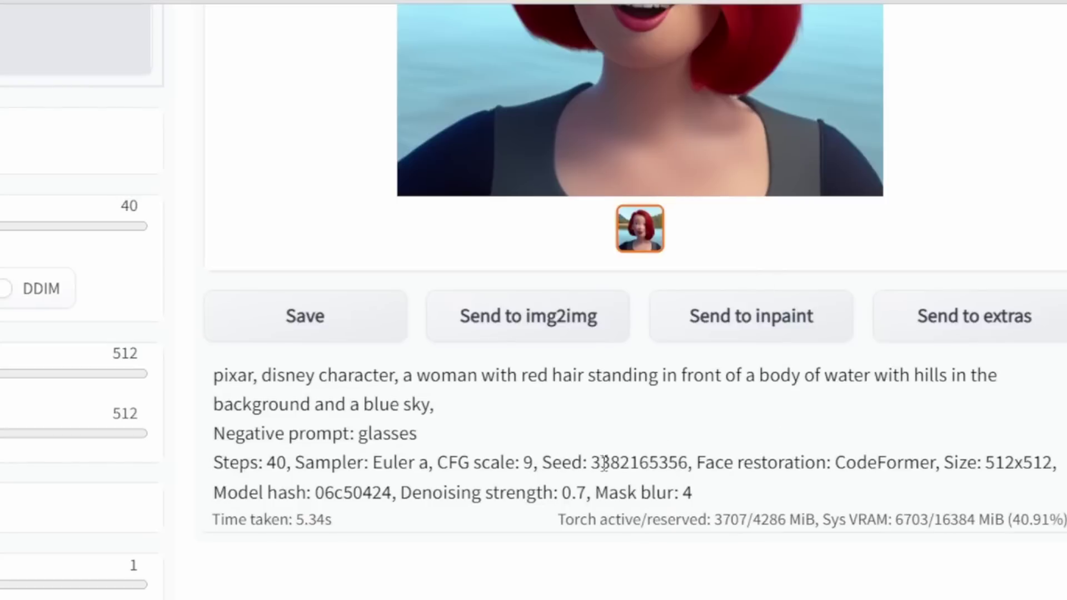
double_click(624, 464)
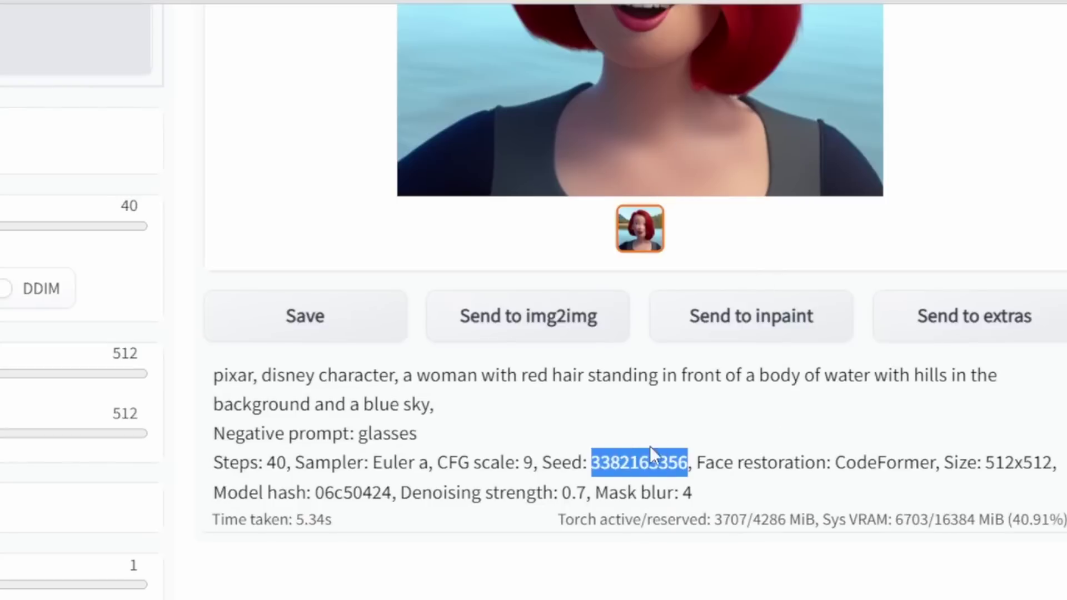
scroll(269, 513, down, 3)
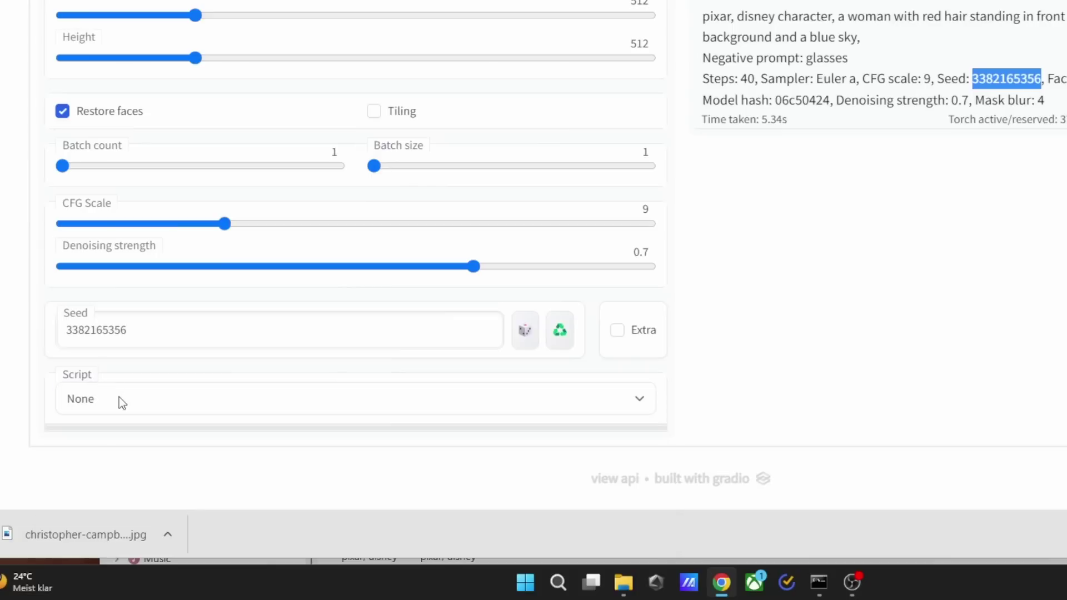
Choose the X/Y plot script with CFG Scale on X and Denoising on Y
click(119, 397)
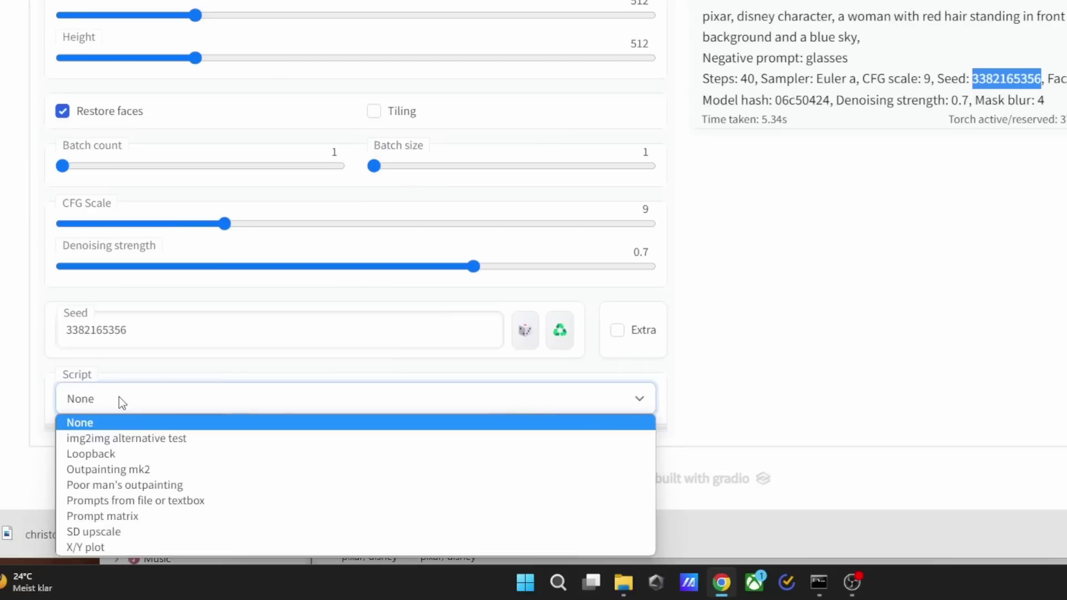
click(98, 547)
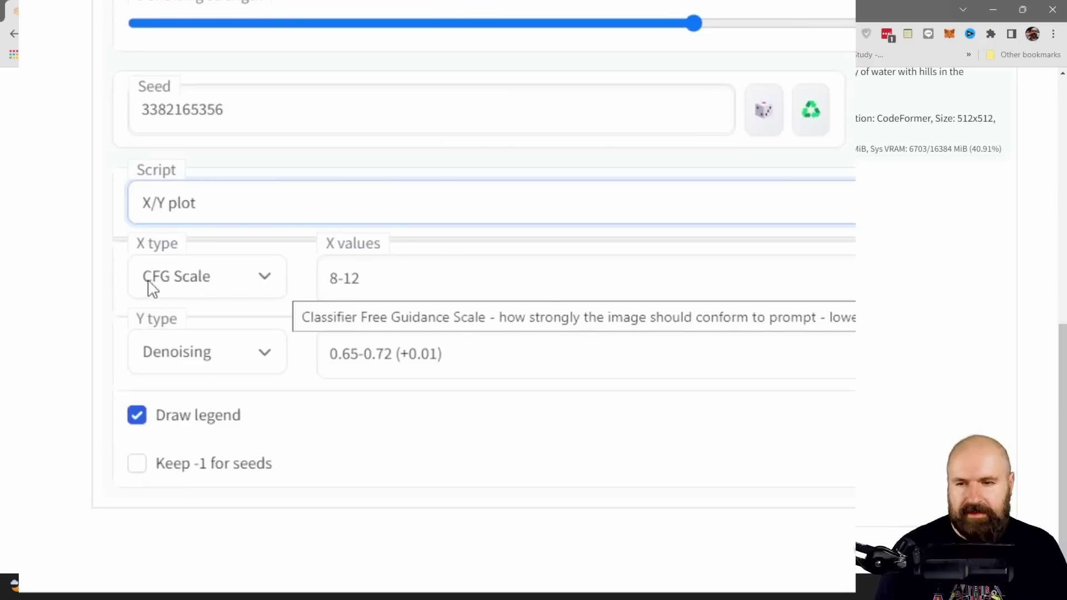
click(238, 289)
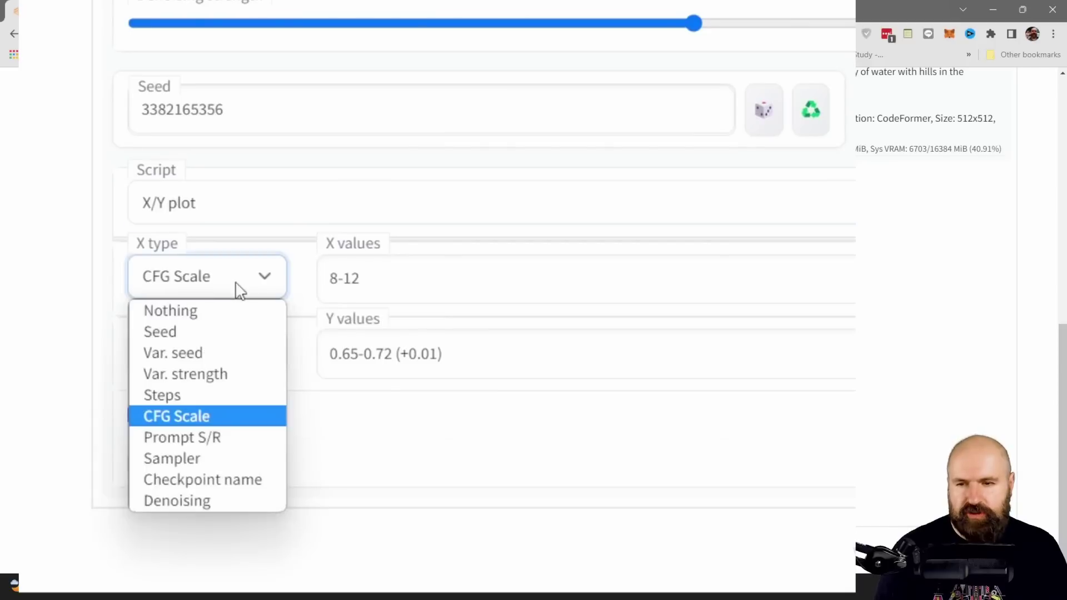
click(155, 415)
click(190, 361)
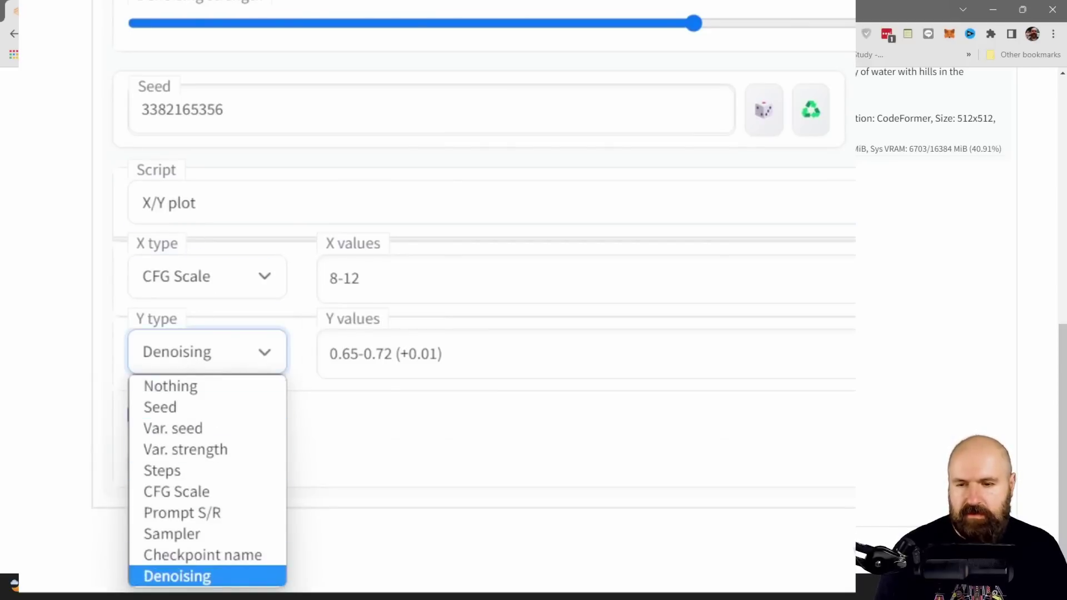
click(214, 578)
scroll(357, 219, up, 4)
mouse_move(357, 219)
mouse_down()
mouse_move(384, 209)
mouse_move(353, 209)
mouse_up()
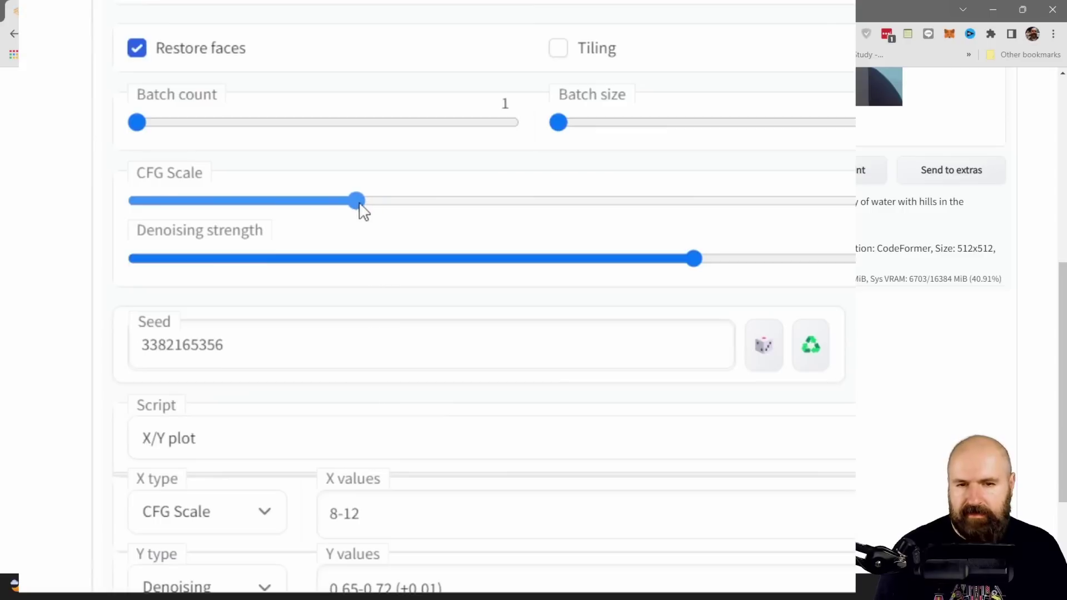
scroll(364, 203, down, 4)
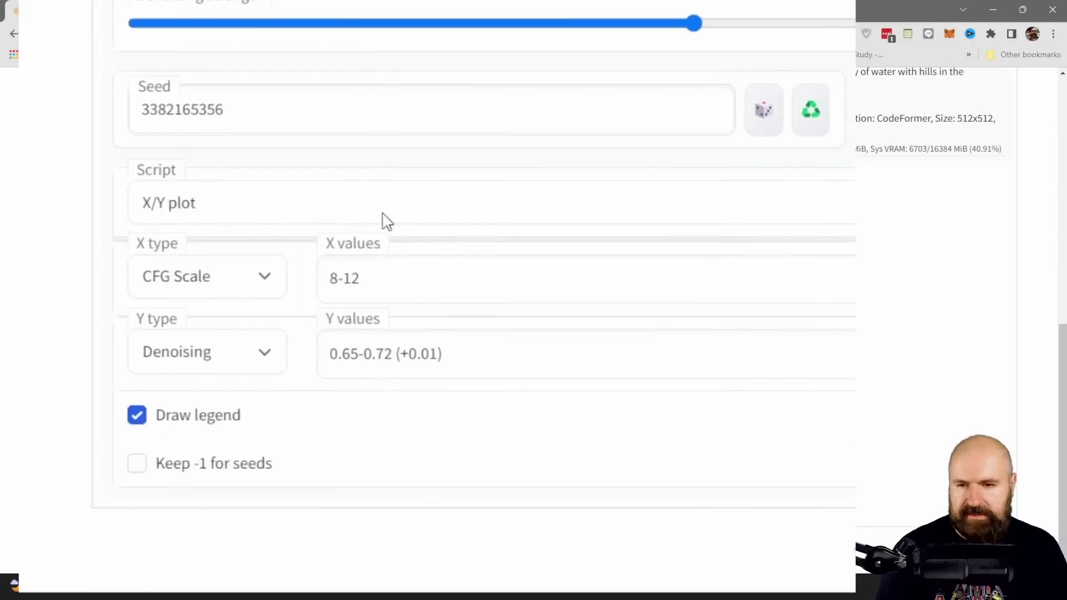
Set X values to 8-15 and Y values to 0.65-0.8 (+0.05)
click(329, 282)
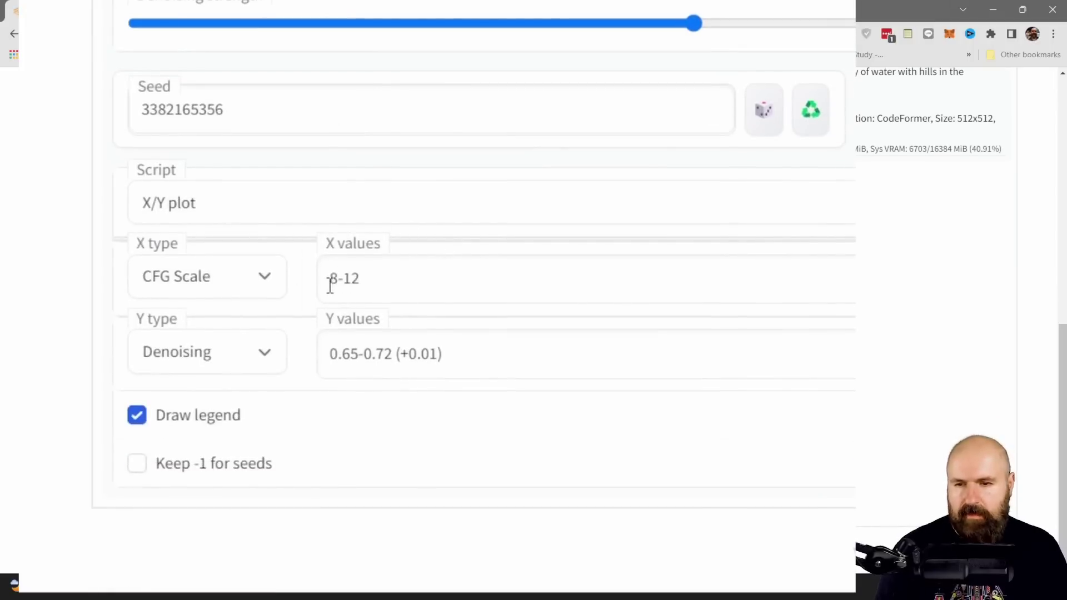
click(366, 276)
key(BackSpace)
text(5)
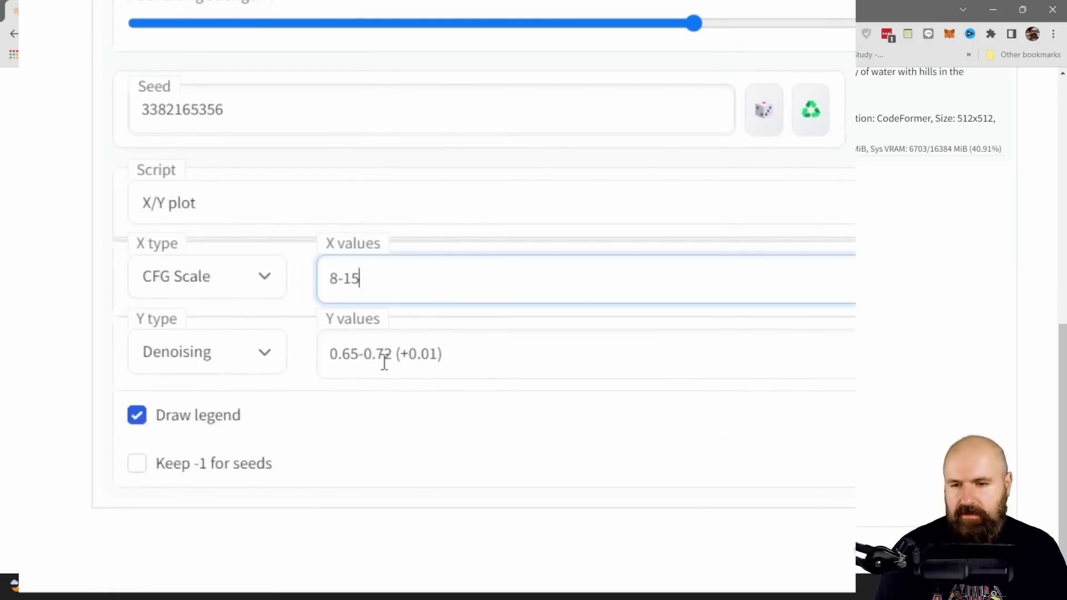
drag(380, 354, 486, 348)
text(8)
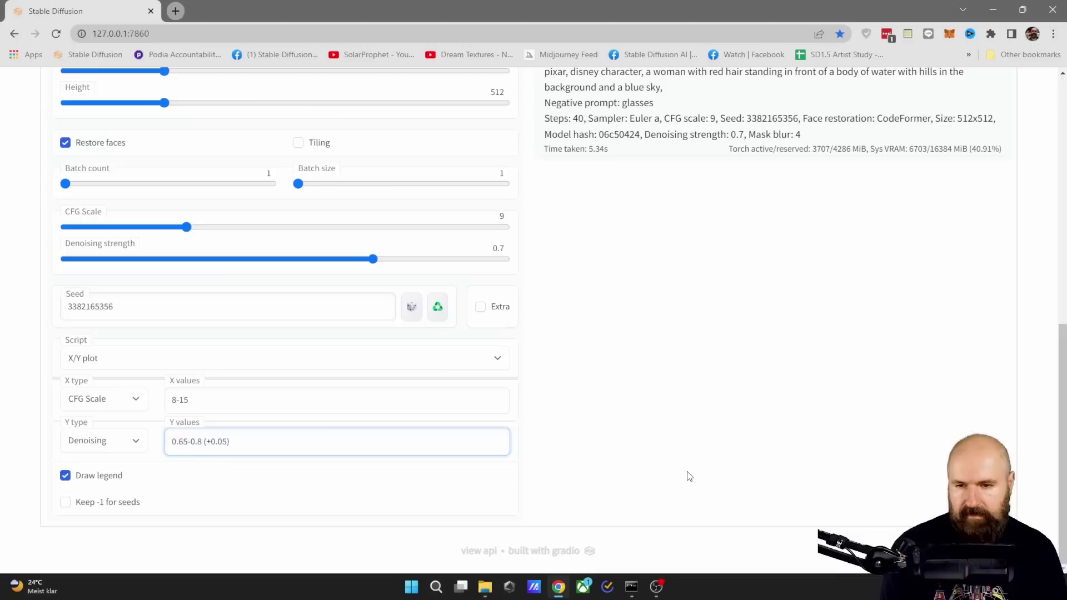
Open the generated CFG/Denoising grid and zoom into the high-denoising rows
scroll(689, 476, up, 10)
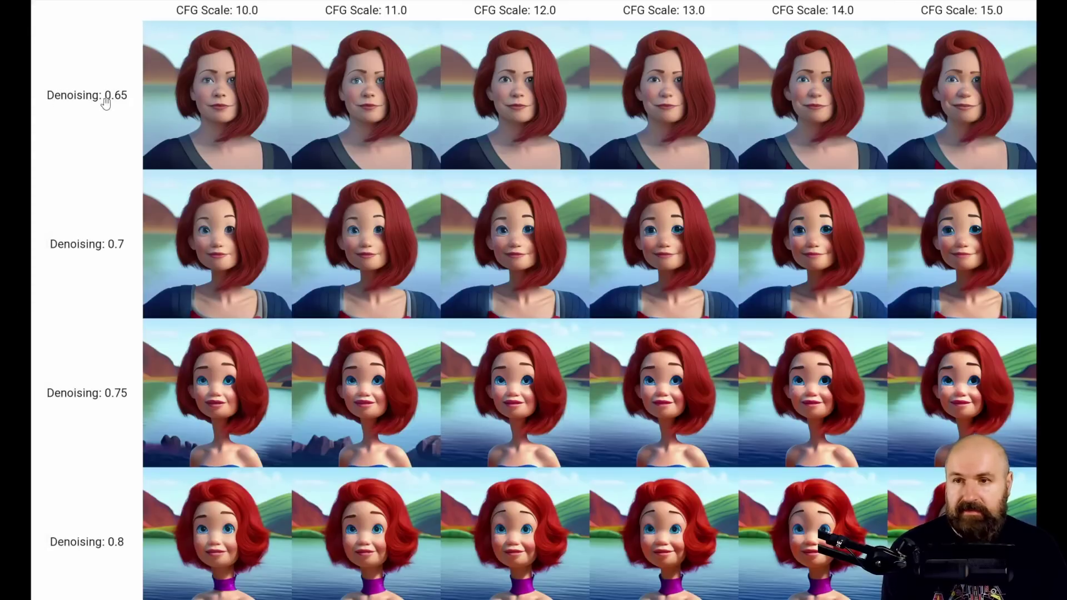
click(147, 213)
click(293, 595)
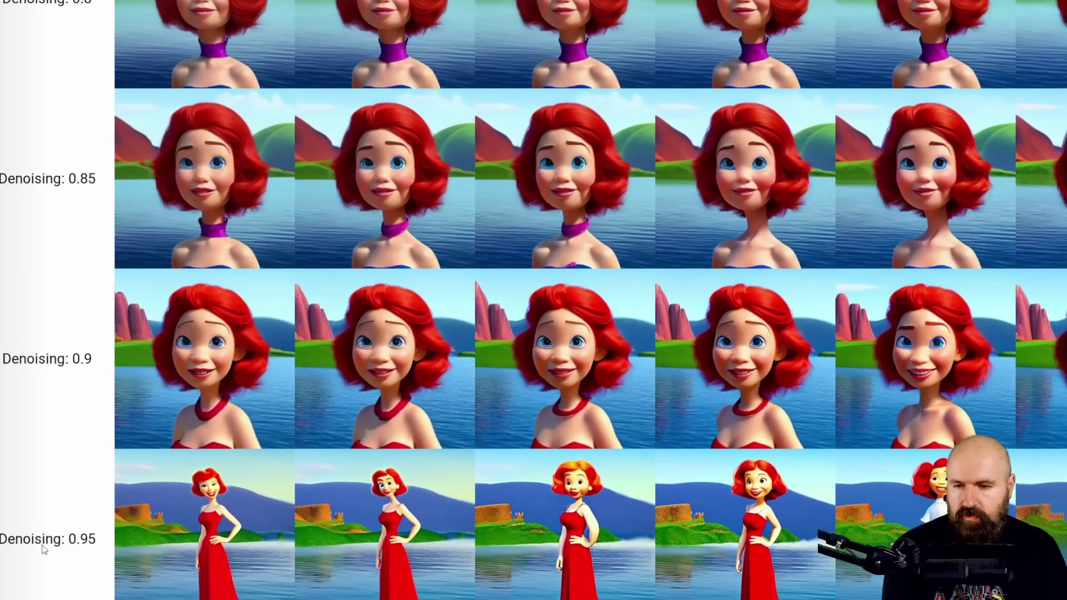
drag(461, 178, 441, 521)
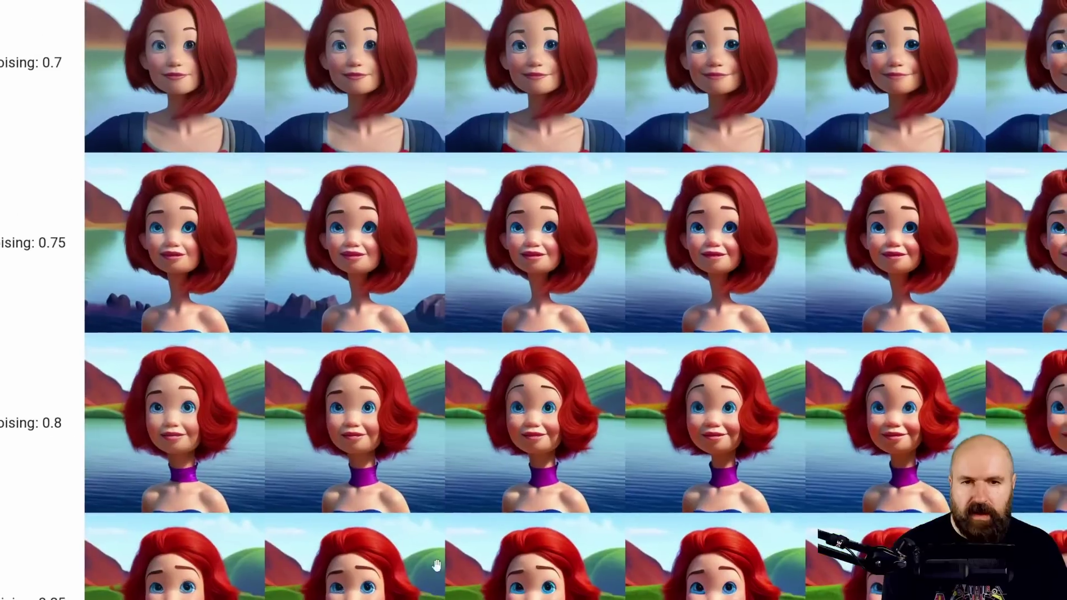
Pan the grid to compare rows under the CFG Scale column headers
drag(442, 112, 460, 528)
scroll(374, 338, down, 5)
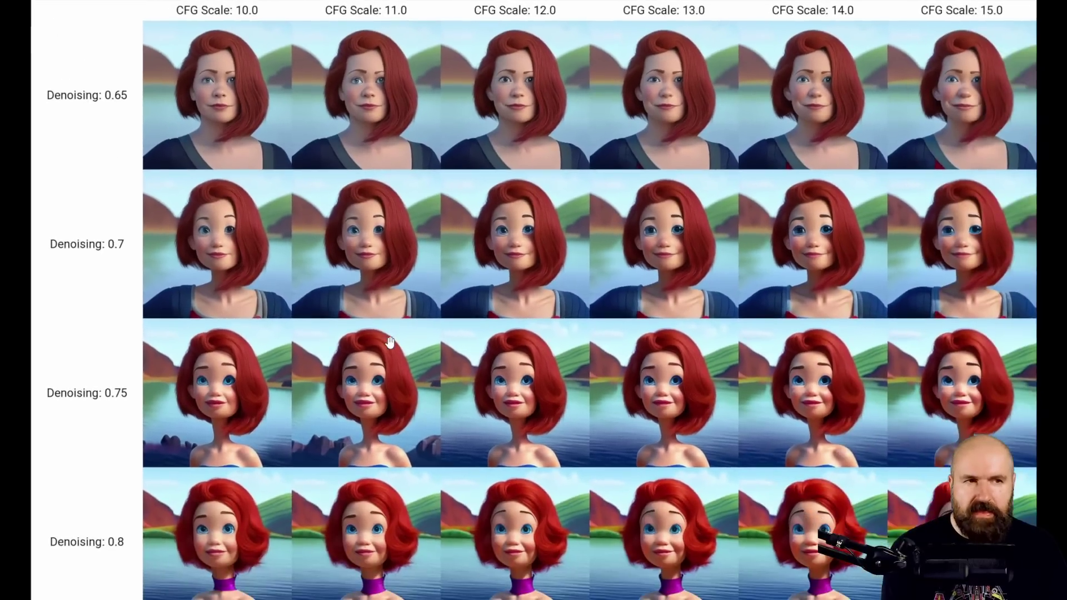
scroll(390, 343, up, 3)
drag(390, 342, 373, 375)
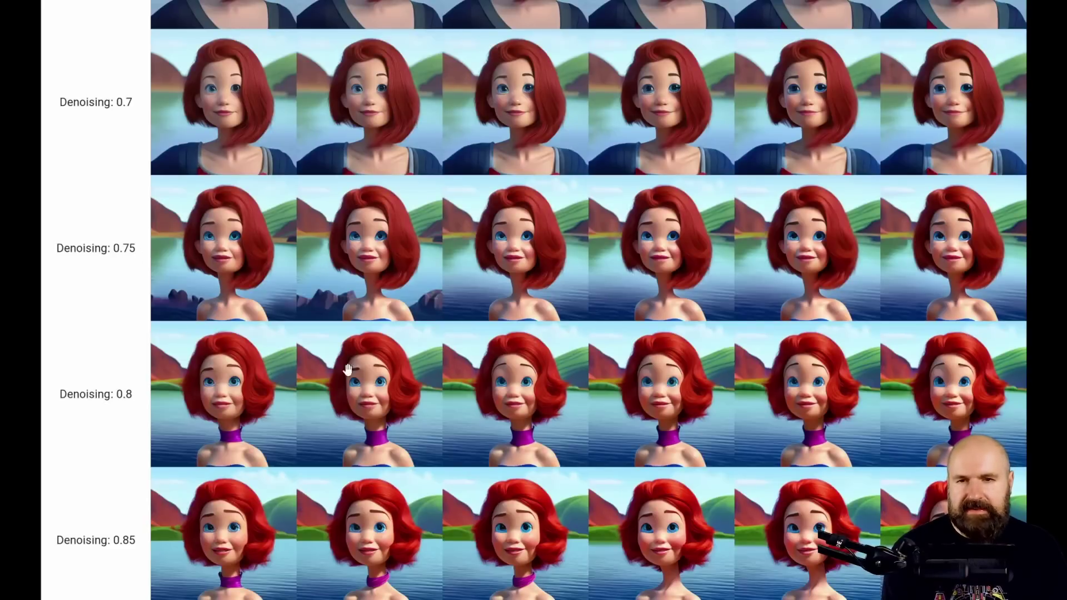
scroll(372, 378, down, 2)
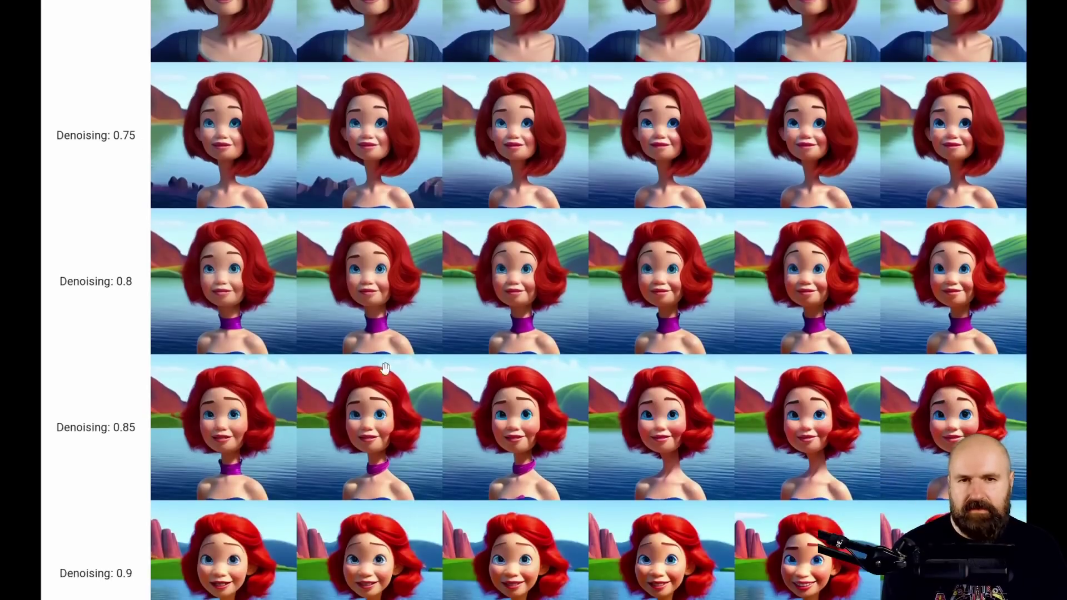
scroll(431, 410, down, 1)
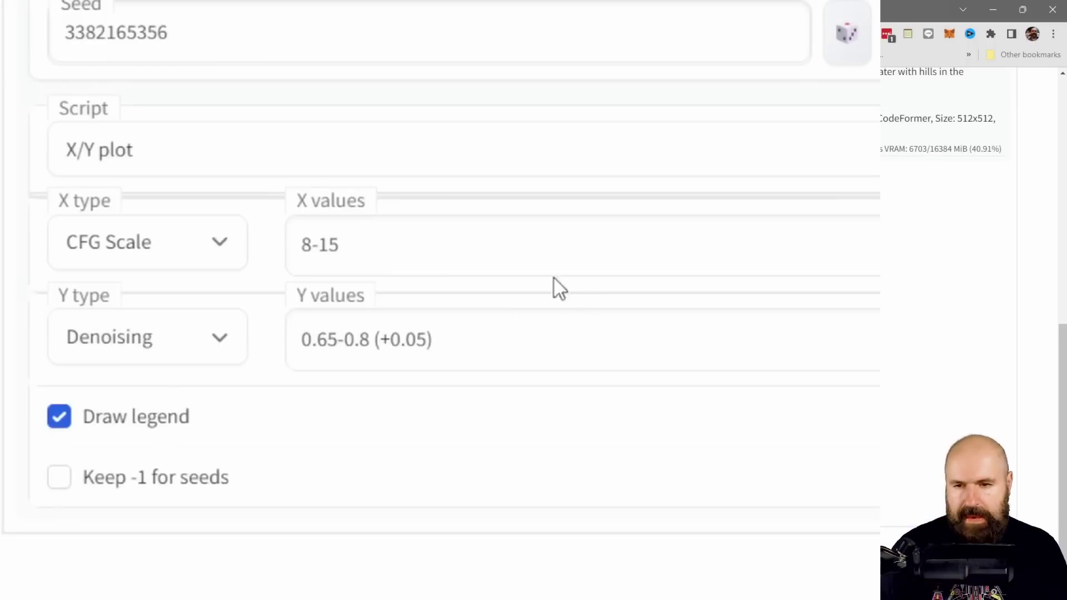
Change X values to 8-12 and Y values to 0.65-0.72 with a 0.01 step
drag(348, 250, 332, 250)
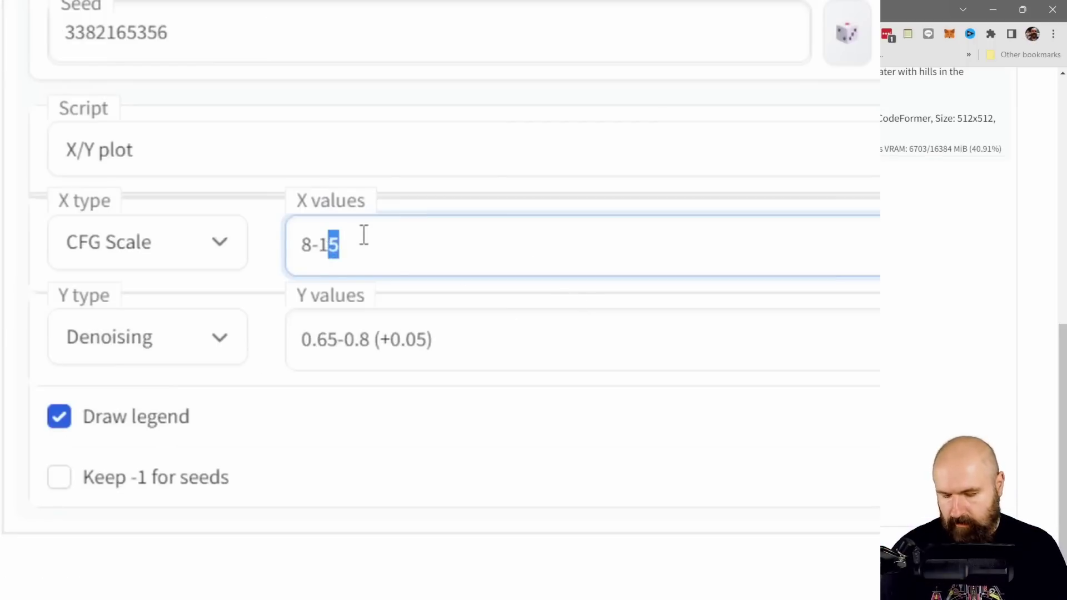
text(2)
drag(369, 340, 360, 340)
text(72)
drag(438, 340, 429, 341)
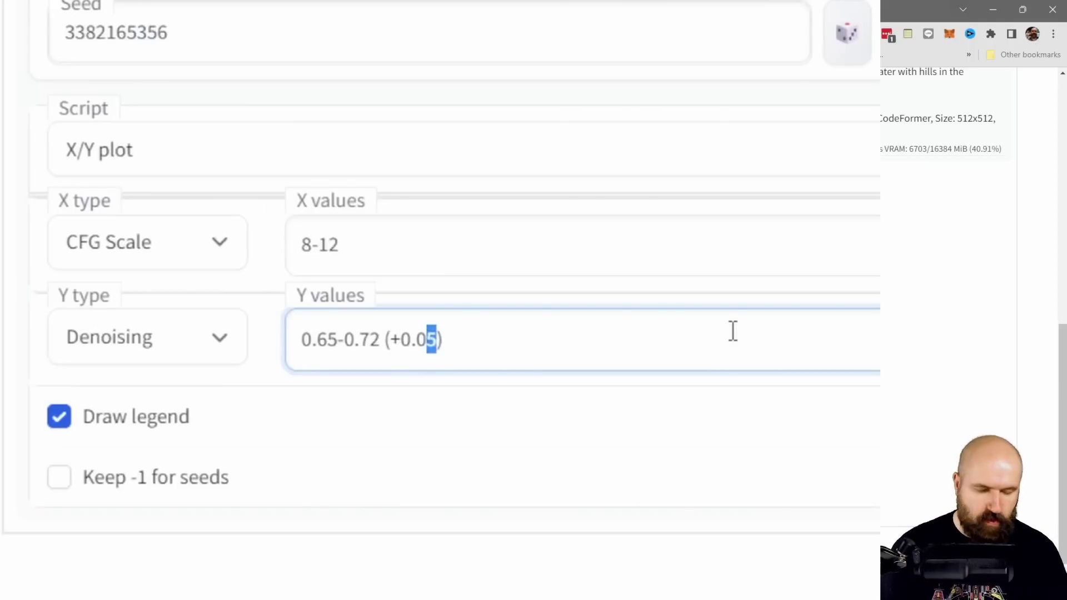
text(1)
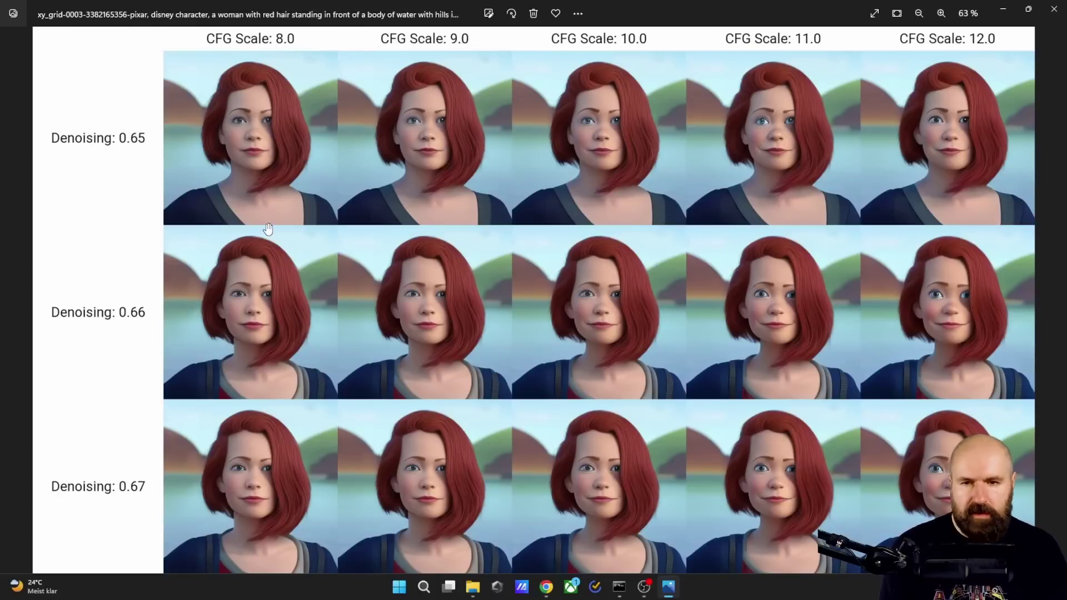
scroll(314, 435, down, 5)
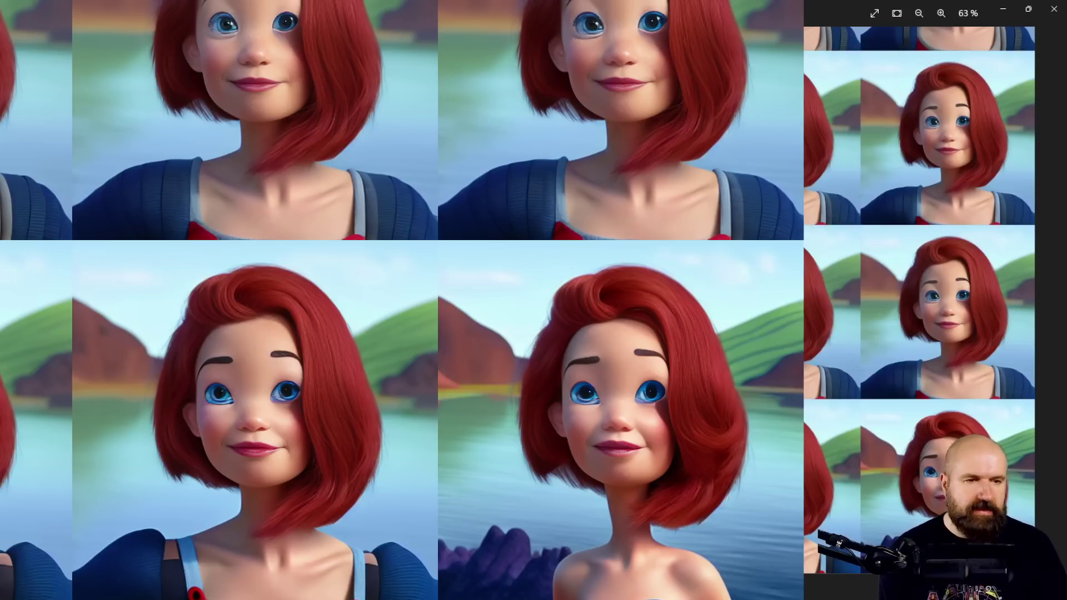
scroll(409, 371, up, 5)
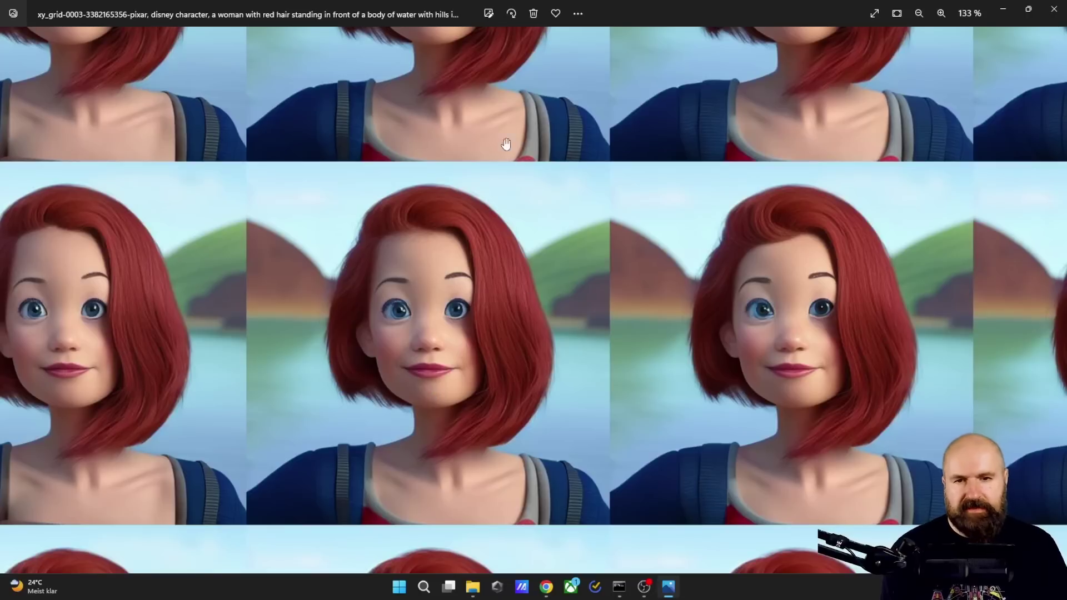
scroll(508, 493, up, 1)
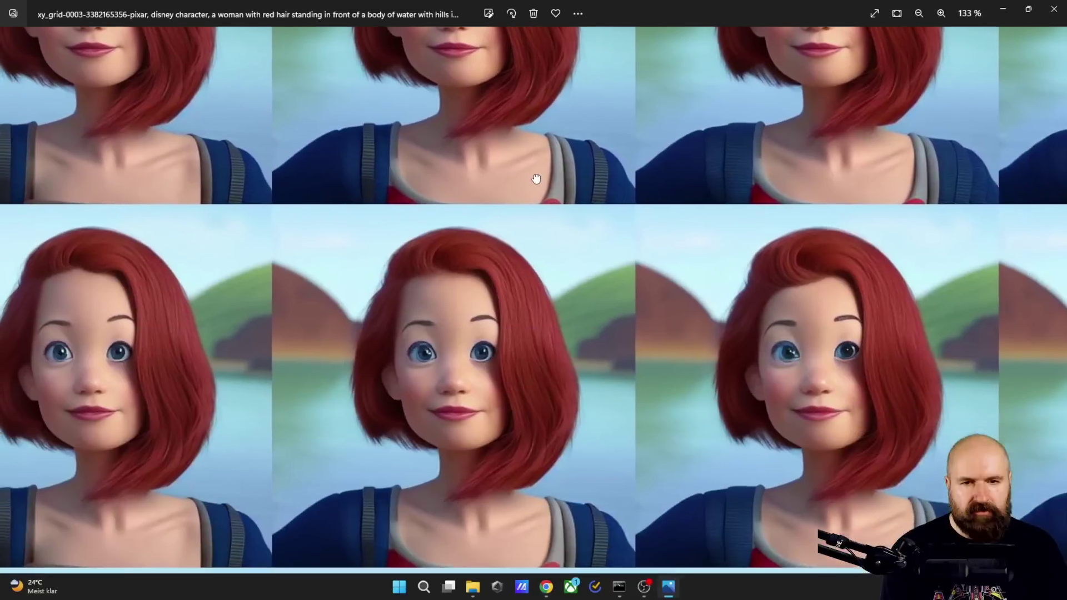
key(Right)
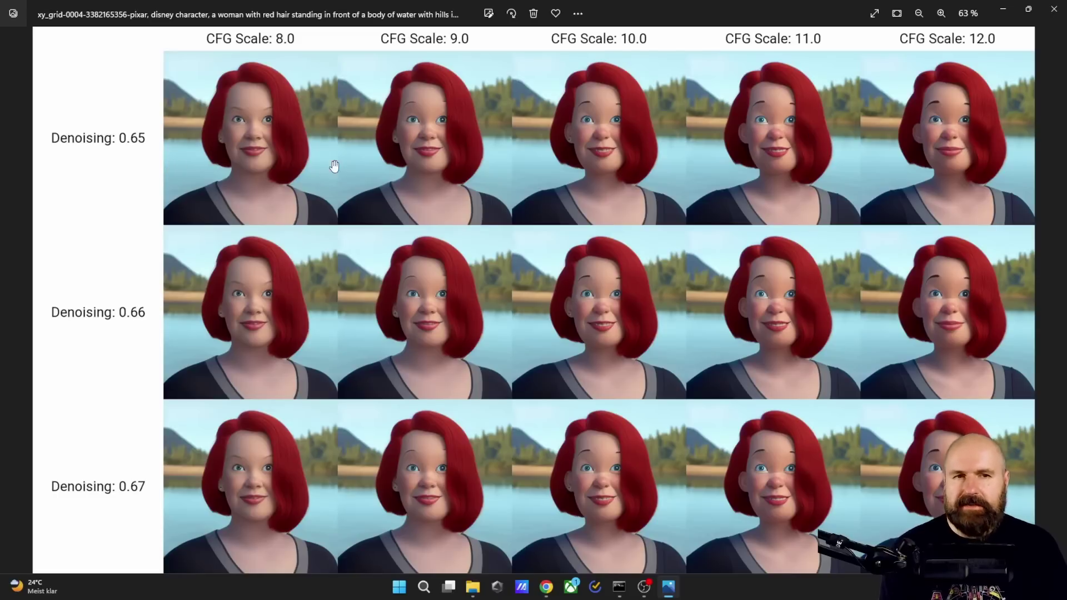
scroll(670, 555, down, 10)
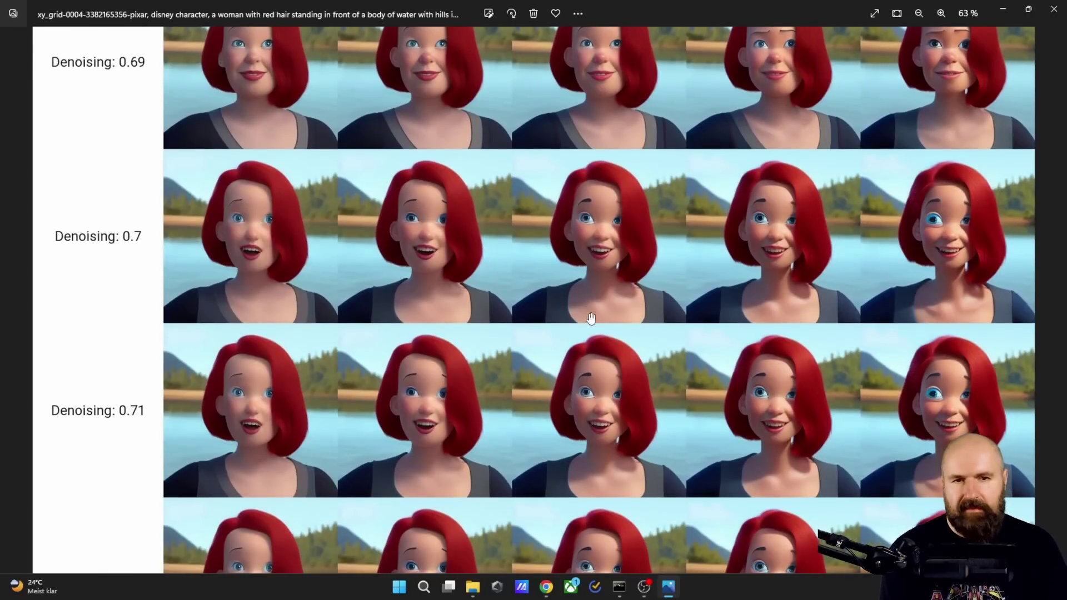
scroll(602, 250, up, 5)
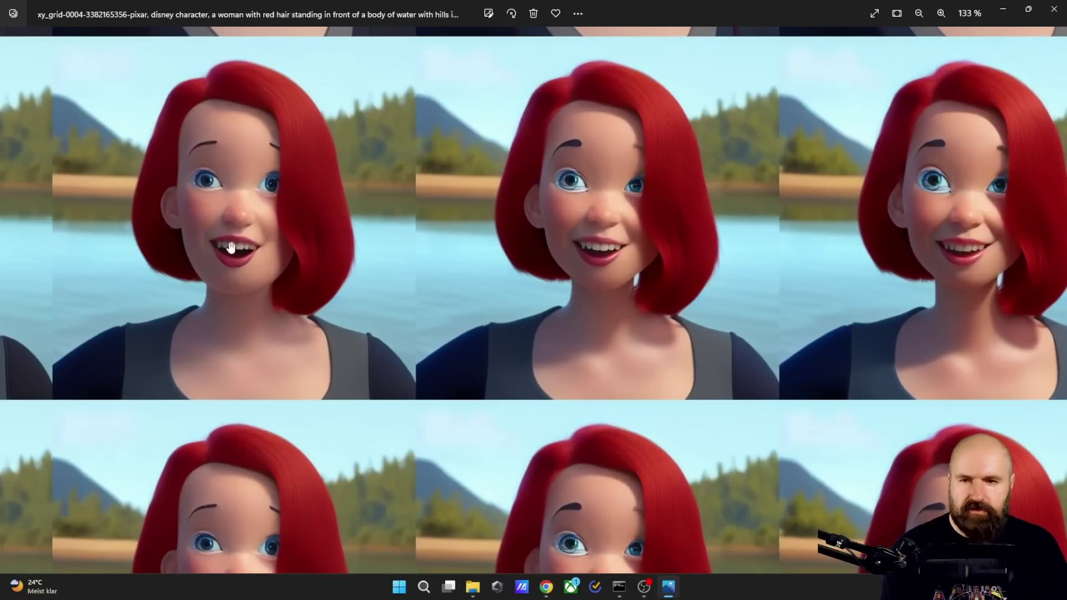
scroll(535, 352, down, 5)
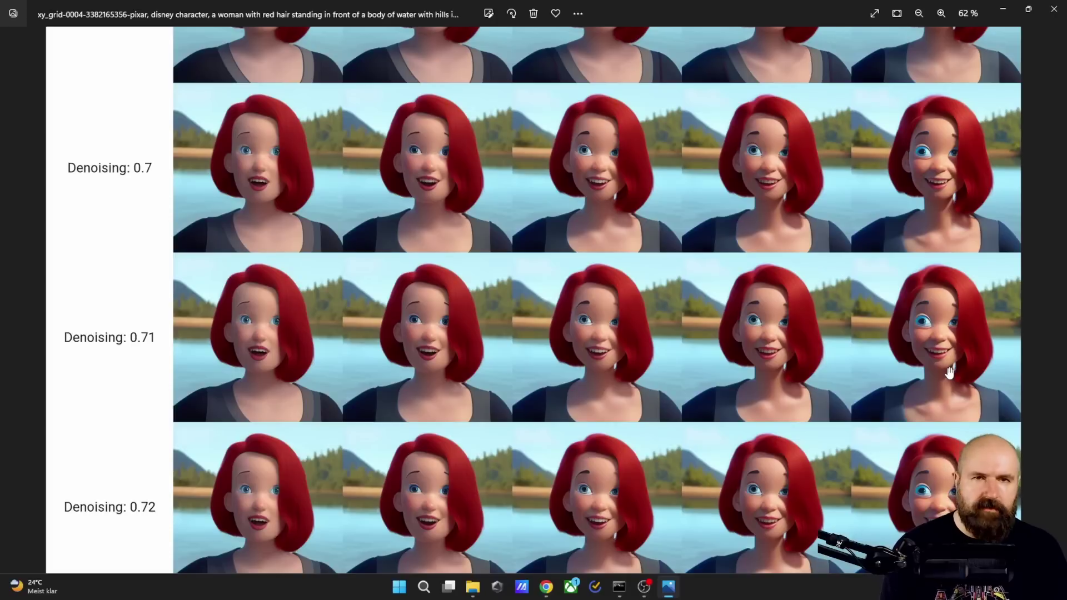
drag(803, 198, 769, 386)
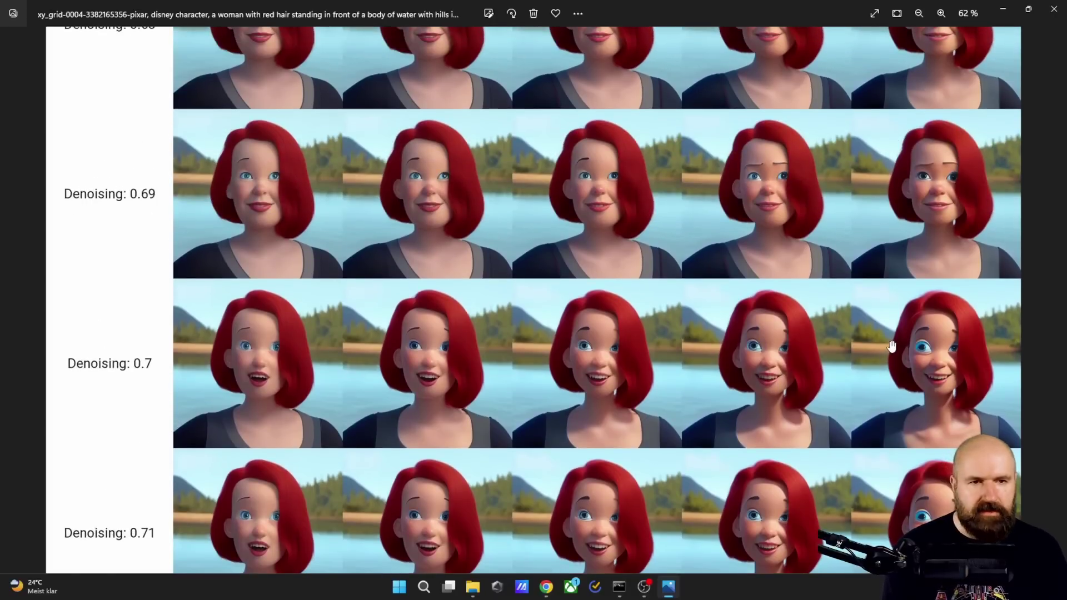